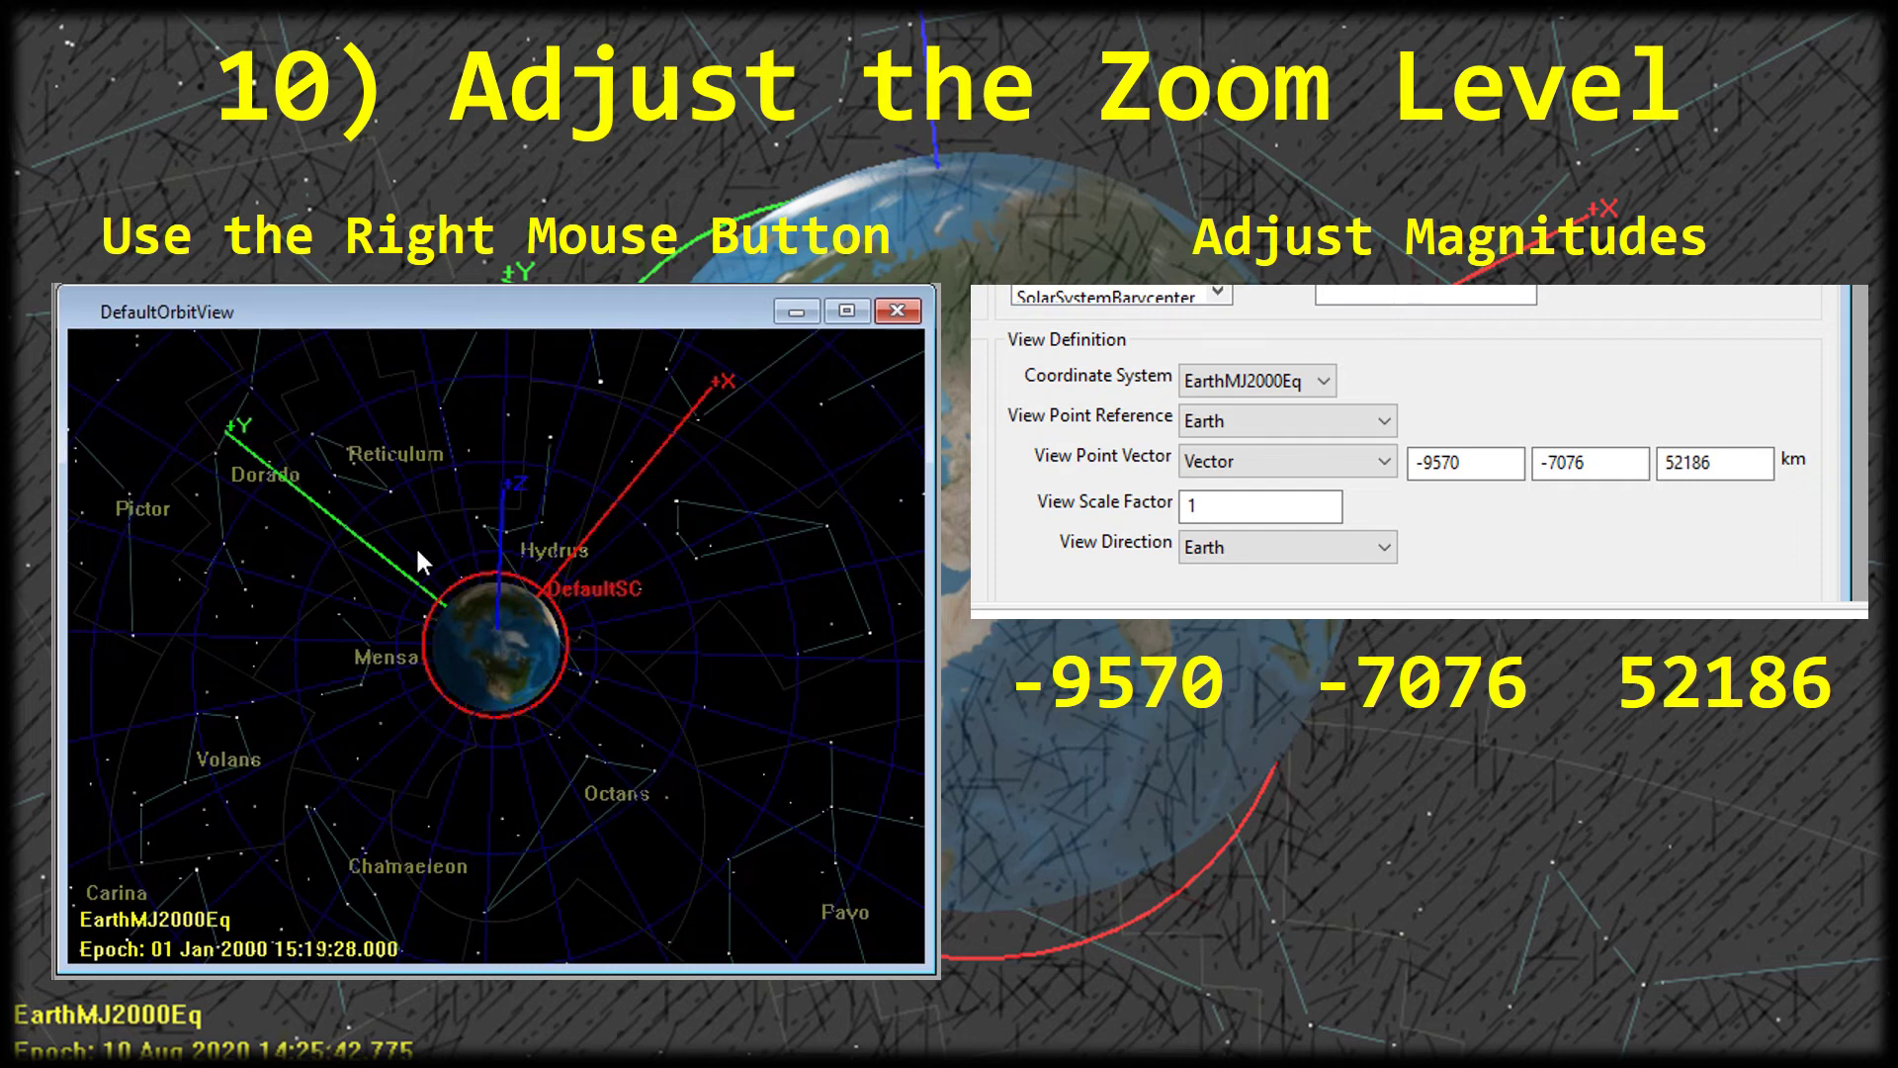
# Step: Zoom the orbit view in close to Earth's surface, then back out to shrink Earth and its orbit
pyautogui.moveTo(416, 543); pyautogui.dragTo(541, 680, button='right')
pyautogui.moveTo(453, 589); pyautogui.dragTo(633, 690, button='right')
pyautogui.moveTo(415, 496); pyautogui.dragTo(827, 784, button='right')
pyautogui.moveTo(430, 425); pyautogui.dragTo(614, 627, button='right')
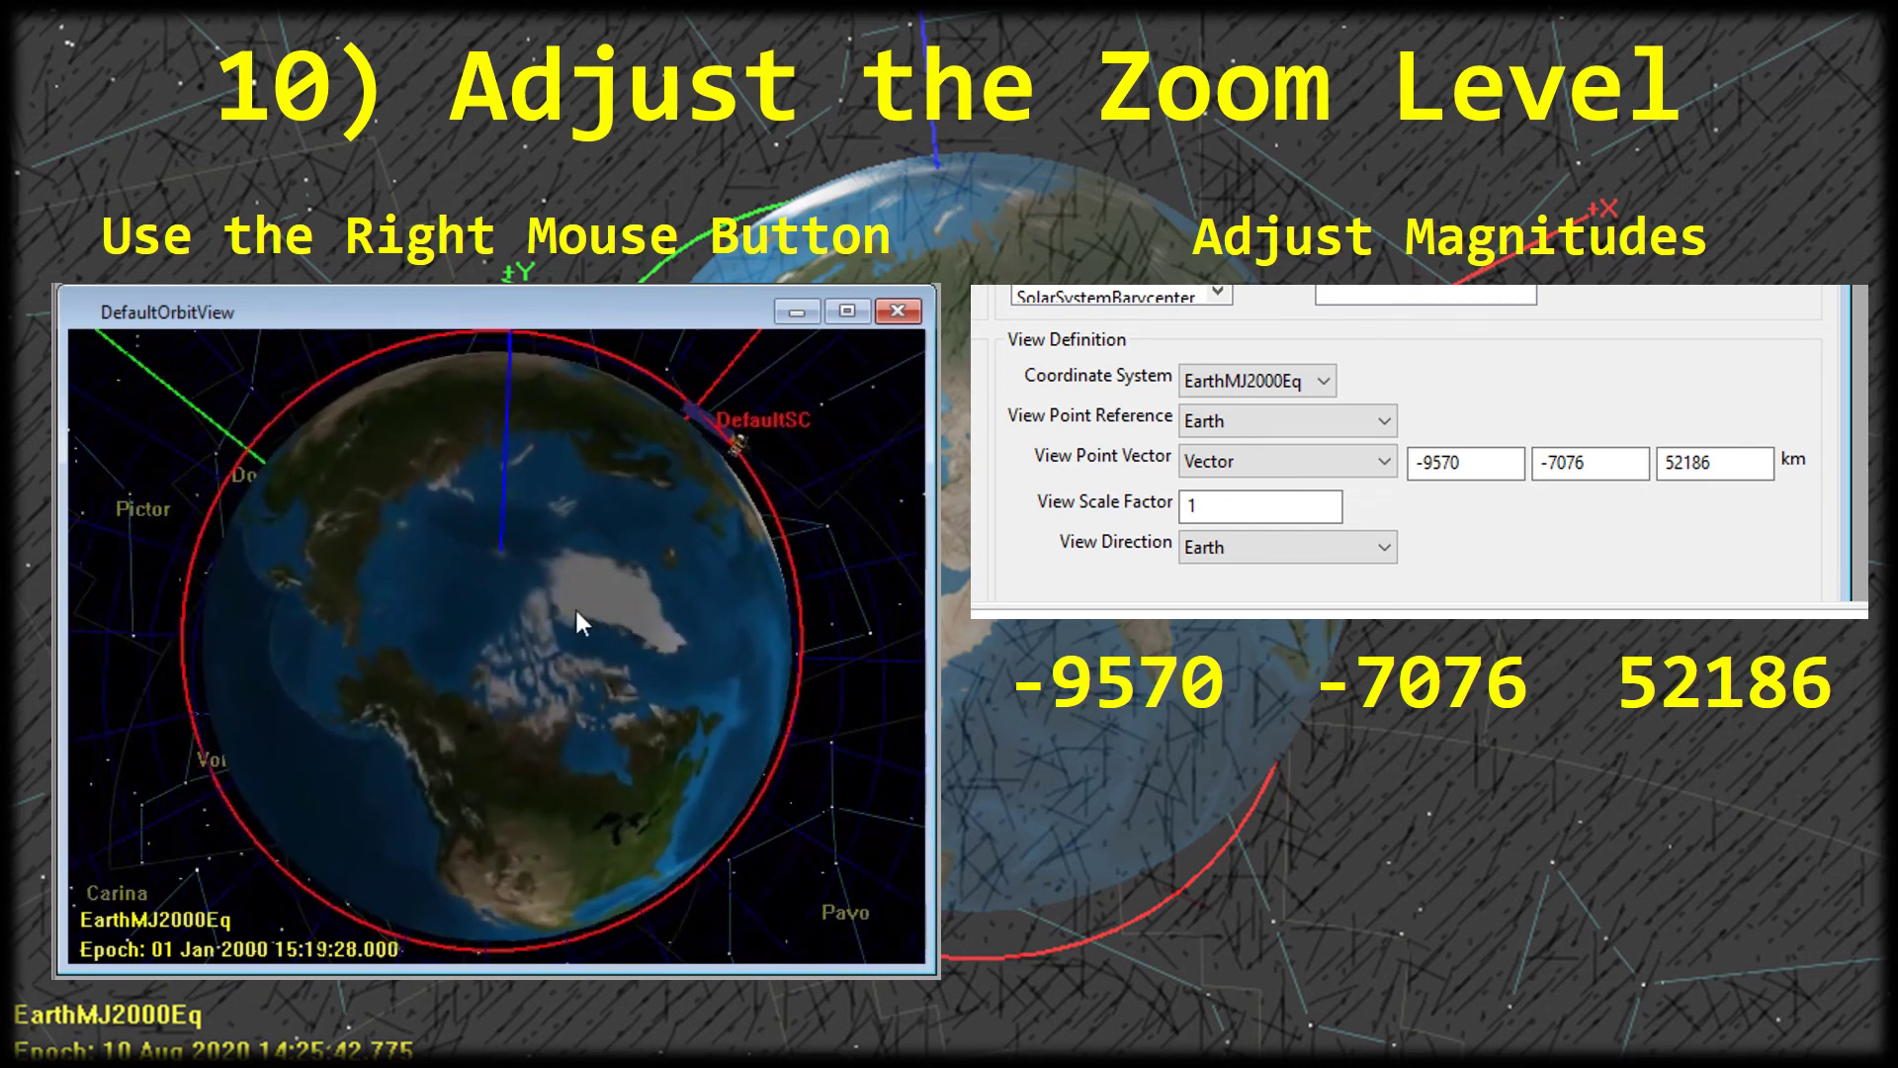
pyautogui.moveTo(792, 788); pyautogui.dragTo(564, 642, button='right')
pyautogui.moveTo(817, 869); pyautogui.dragTo(369, 572, button='right')
pyautogui.moveTo(774, 732); pyautogui.dragTo(383, 599, button='right')
pyautogui.moveTo(823, 753); pyautogui.dragTo(627, 704, button='right')
# Step: Zoom in until Earth appears much larger, then zoom far out to reveal the axes
pyautogui.moveTo(484, 589); pyautogui.dragTo(594, 672, button='right')
pyautogui.moveTo(376, 589); pyautogui.dragTo(635, 721, button='right')
pyautogui.moveTo(465, 598); pyautogui.dragTo(814, 789, button='right')
pyautogui.moveTo(494, 633)
pyautogui.mouseDown(button='right')
pyautogui.moveTo(603, 674)
pyautogui.moveTo(498, 621)
pyautogui.mouseUp(button='right')
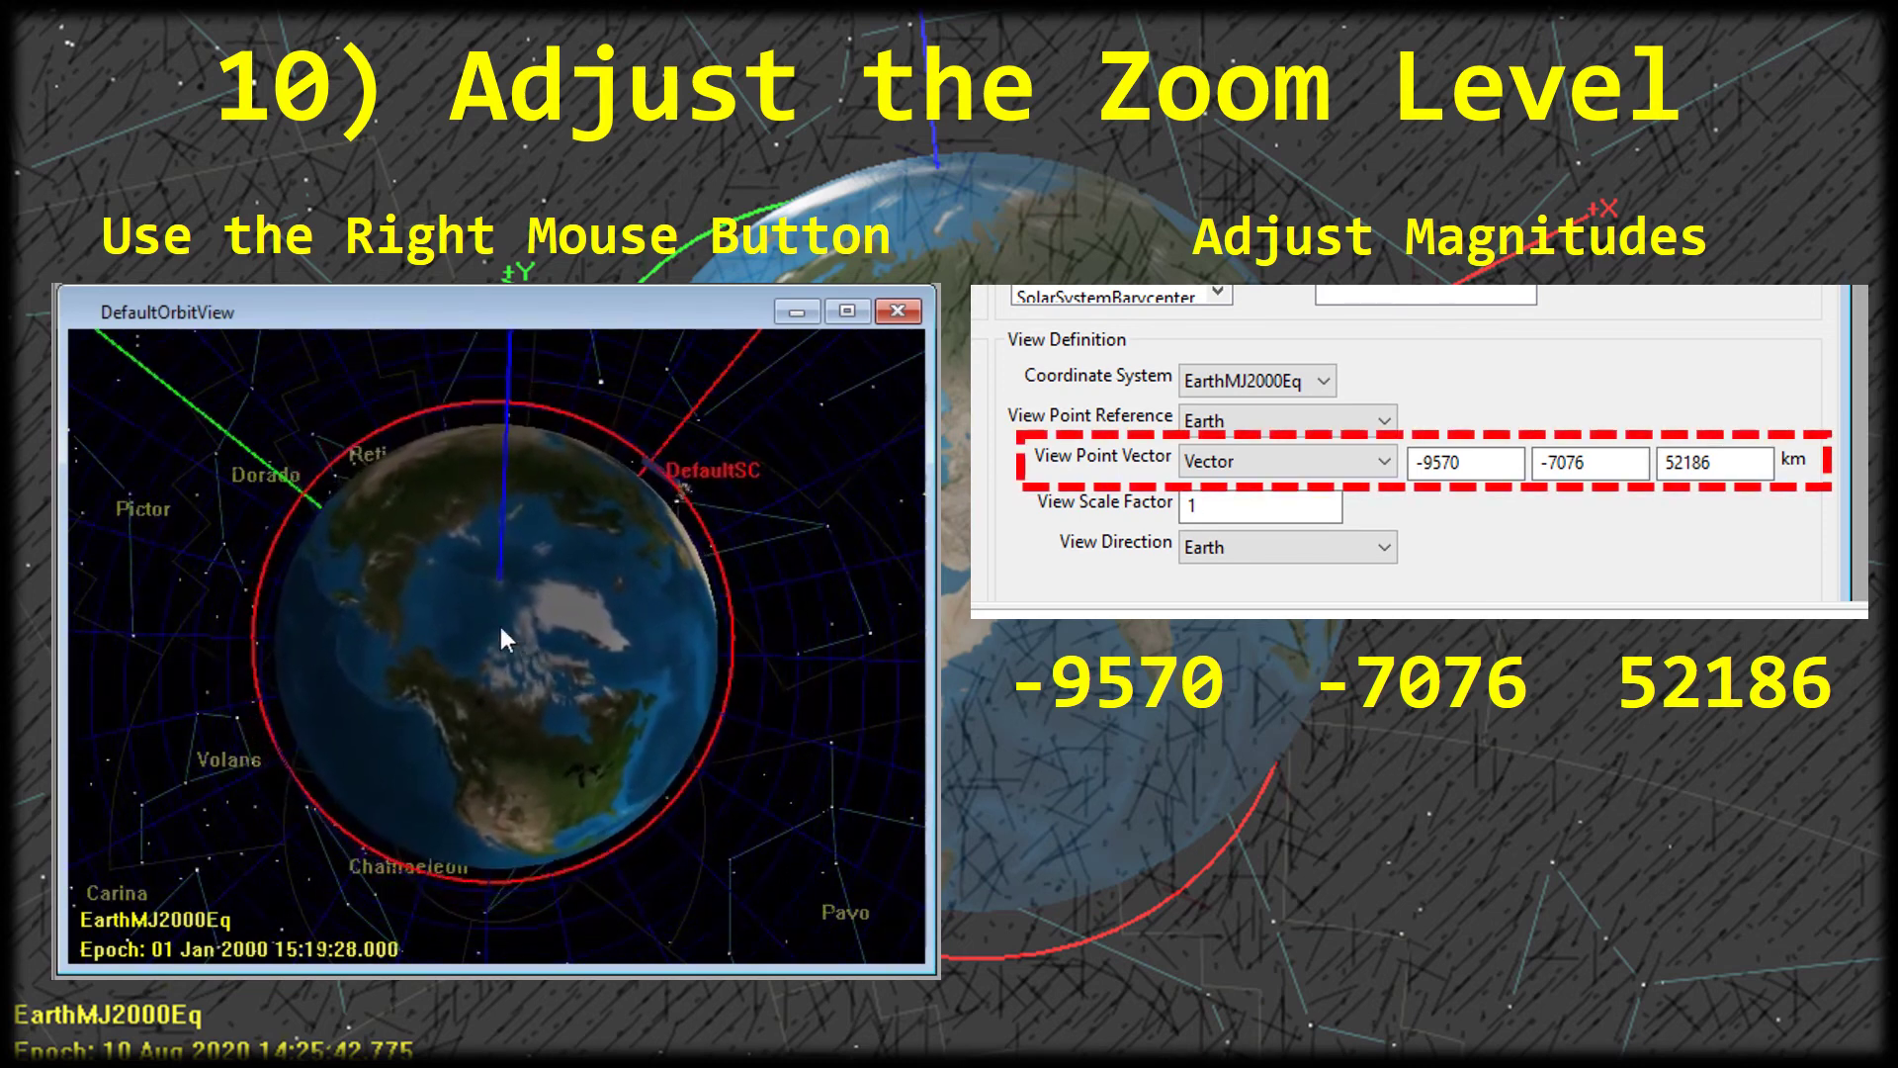
pyautogui.moveTo(666, 495)
pyautogui.mouseDown(button='right')
pyautogui.moveTo(593, 647)
pyautogui.moveTo(723, 741)
pyautogui.mouseUp(button='right')
# Step: Zoom in on Earth and DefaultSC's red orbit, out to show the axes, then in again
pyautogui.moveTo(412, 544); pyautogui.dragTo(635, 751, button='right')
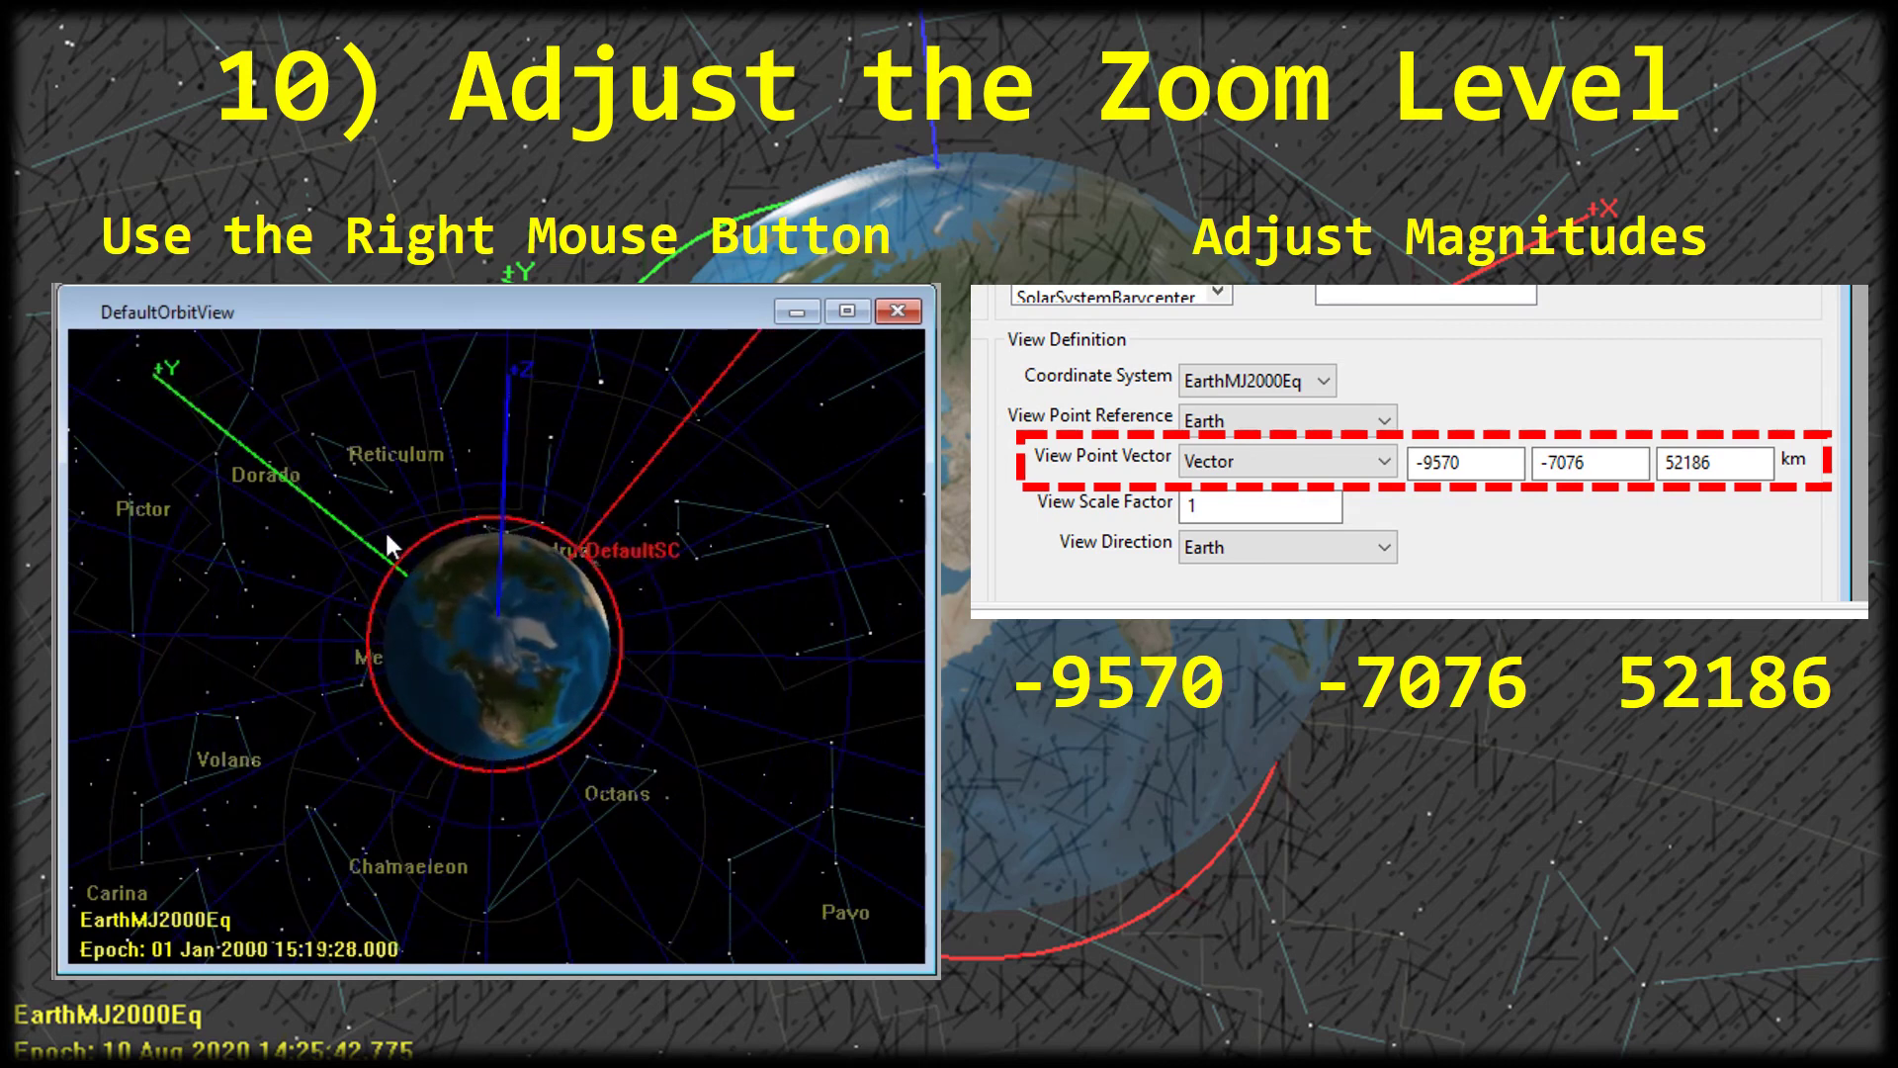
pyautogui.moveTo(387, 537); pyautogui.dragTo(619, 691, button='right')
pyautogui.moveTo(463, 550); pyautogui.dragTo(602, 660, button='right')
pyautogui.moveTo(354, 427); pyautogui.dragTo(314, 503, button='right')
pyautogui.moveTo(788, 780); pyautogui.dragTo(411, 567, button='right')
pyautogui.moveTo(772, 828); pyautogui.dragTo(381, 572, button='right')
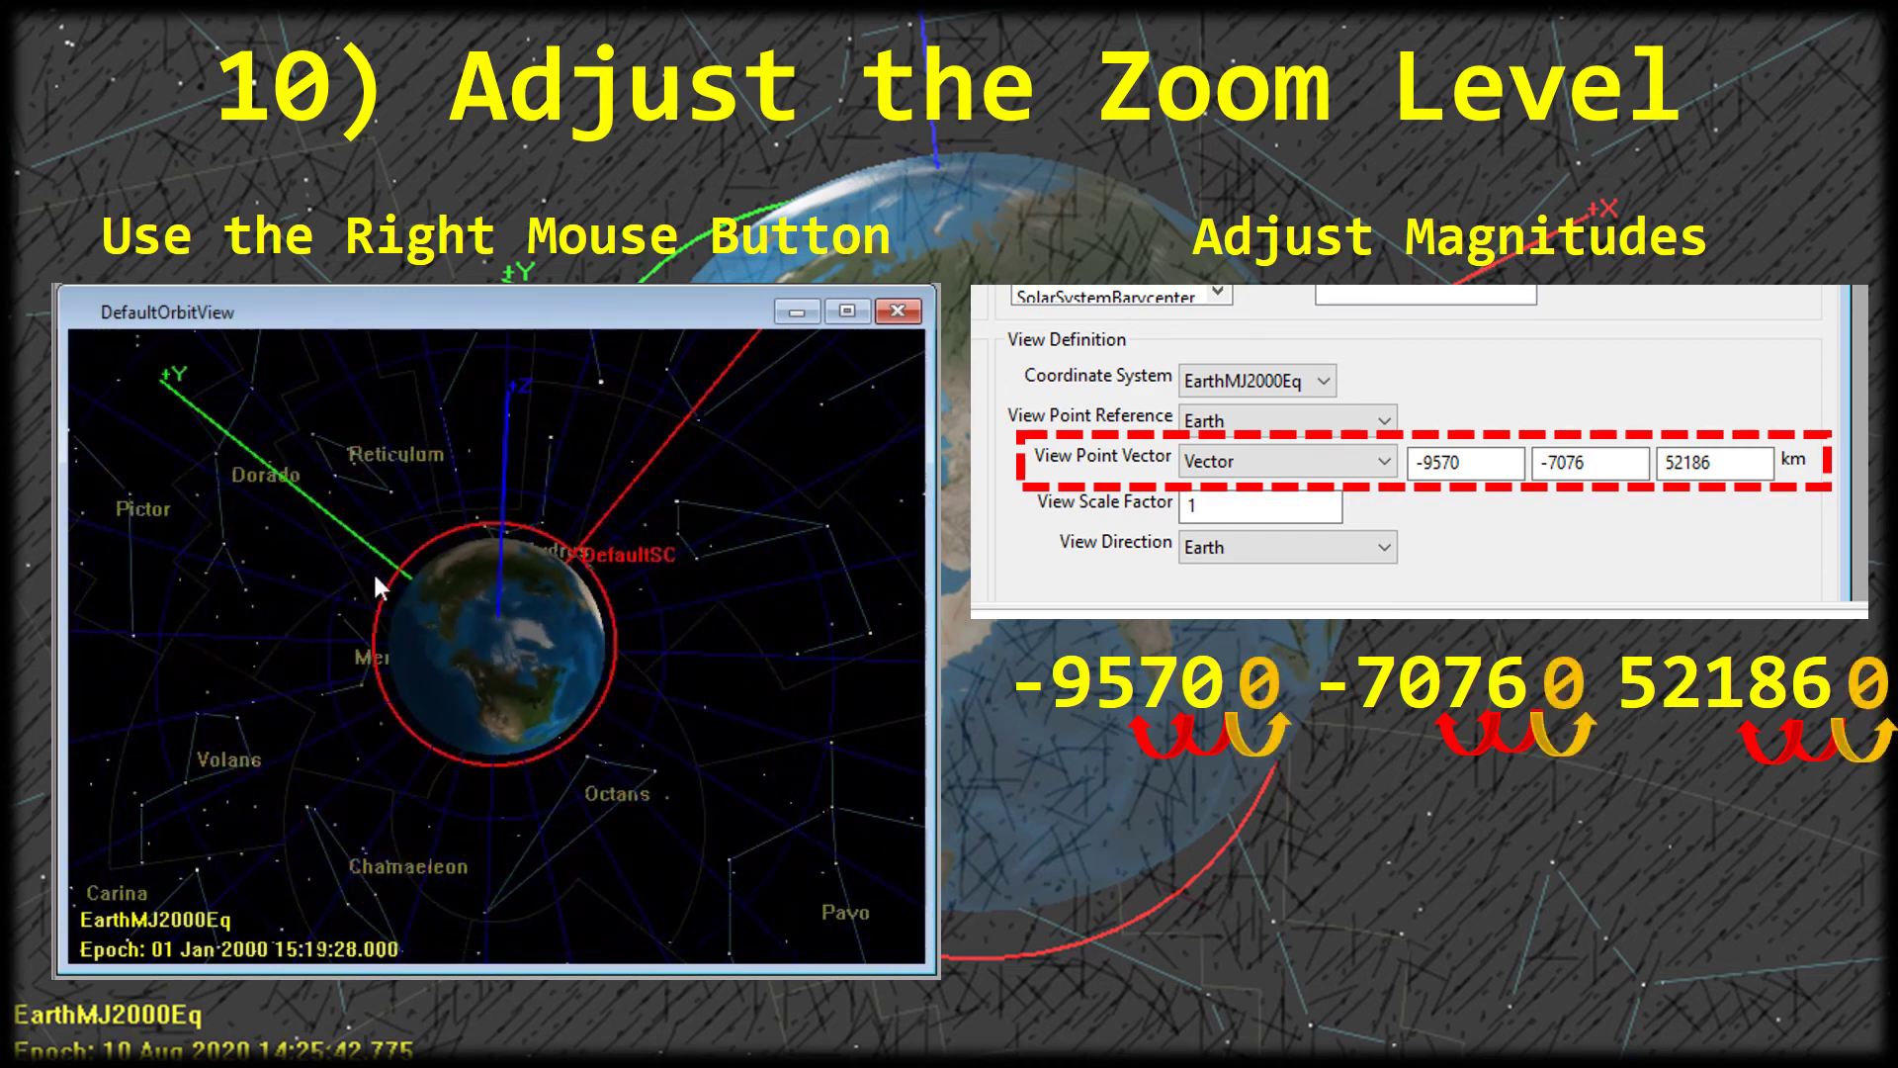
pyautogui.moveTo(762, 742); pyautogui.dragTo(377, 590, button='right')
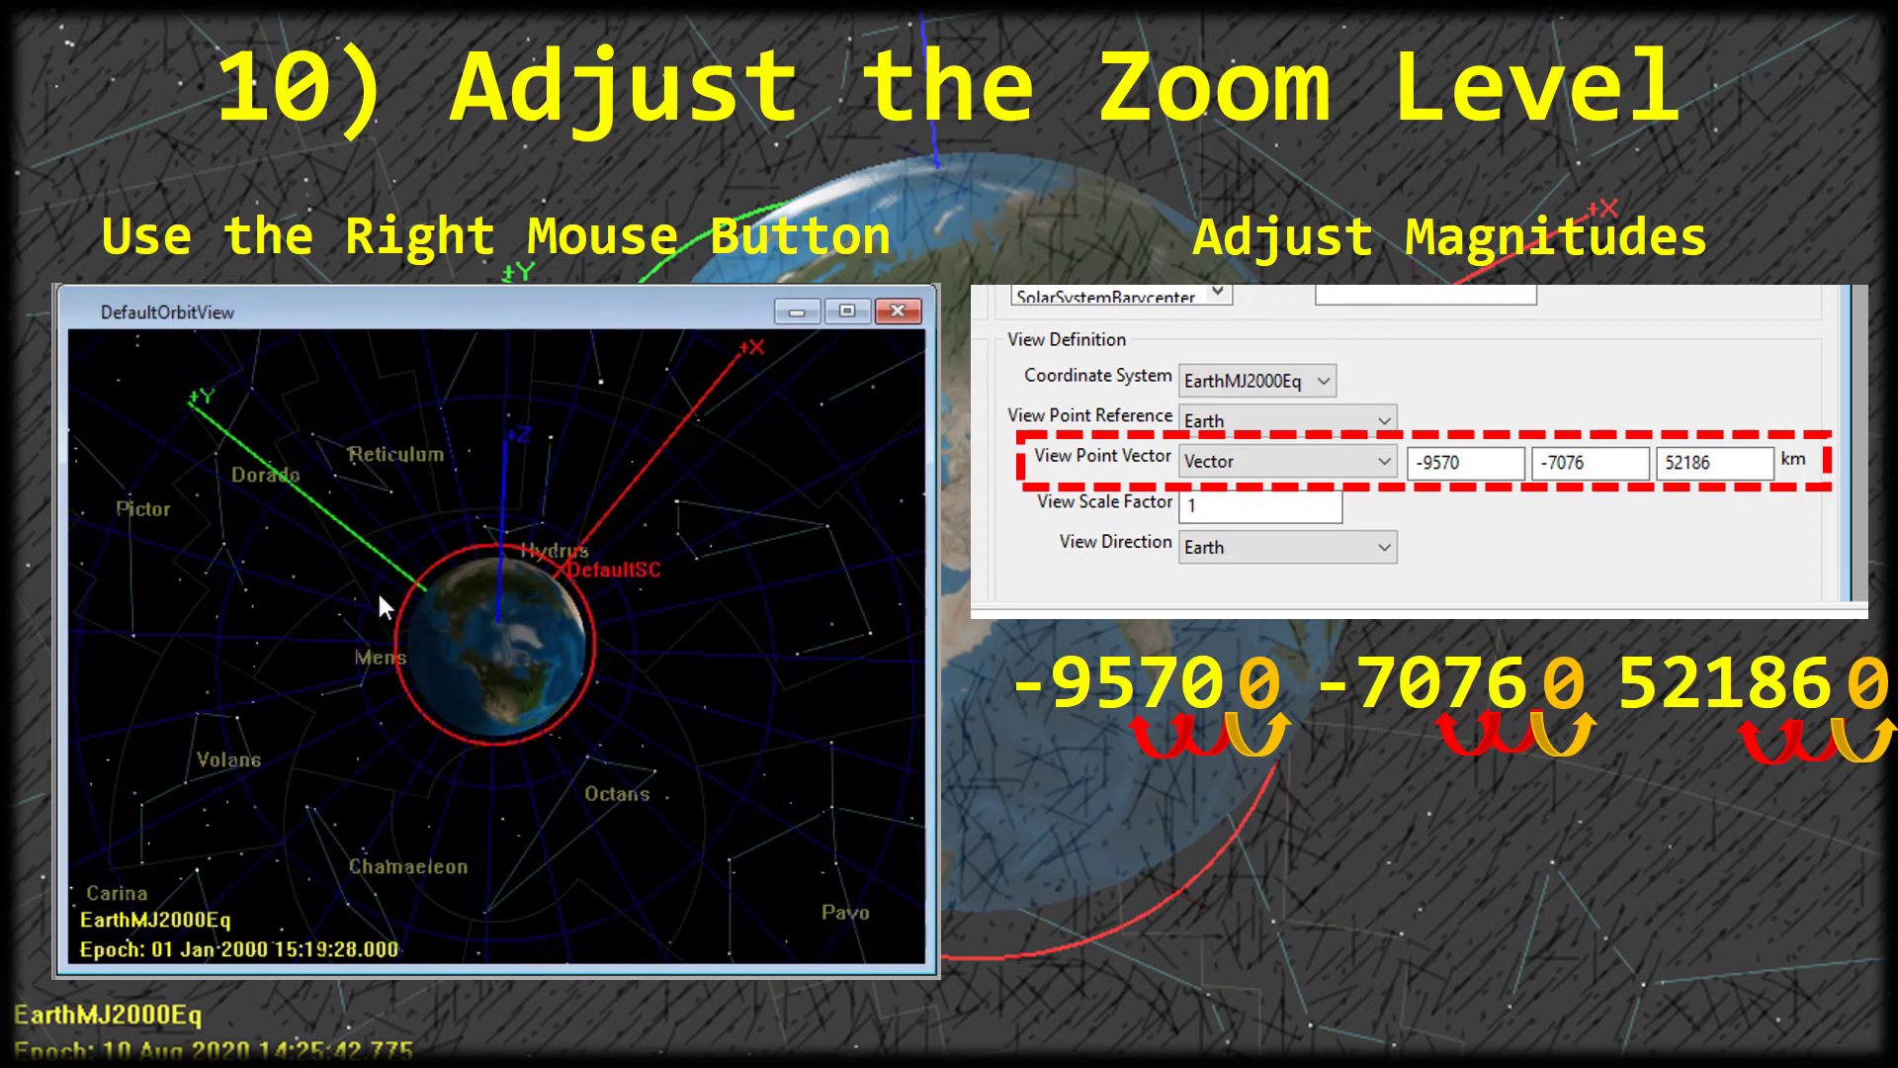
pyautogui.moveTo(833, 744); pyautogui.dragTo(430, 647, button='right')
pyautogui.moveTo(675, 761); pyautogui.dragTo(742, 756, button='right')
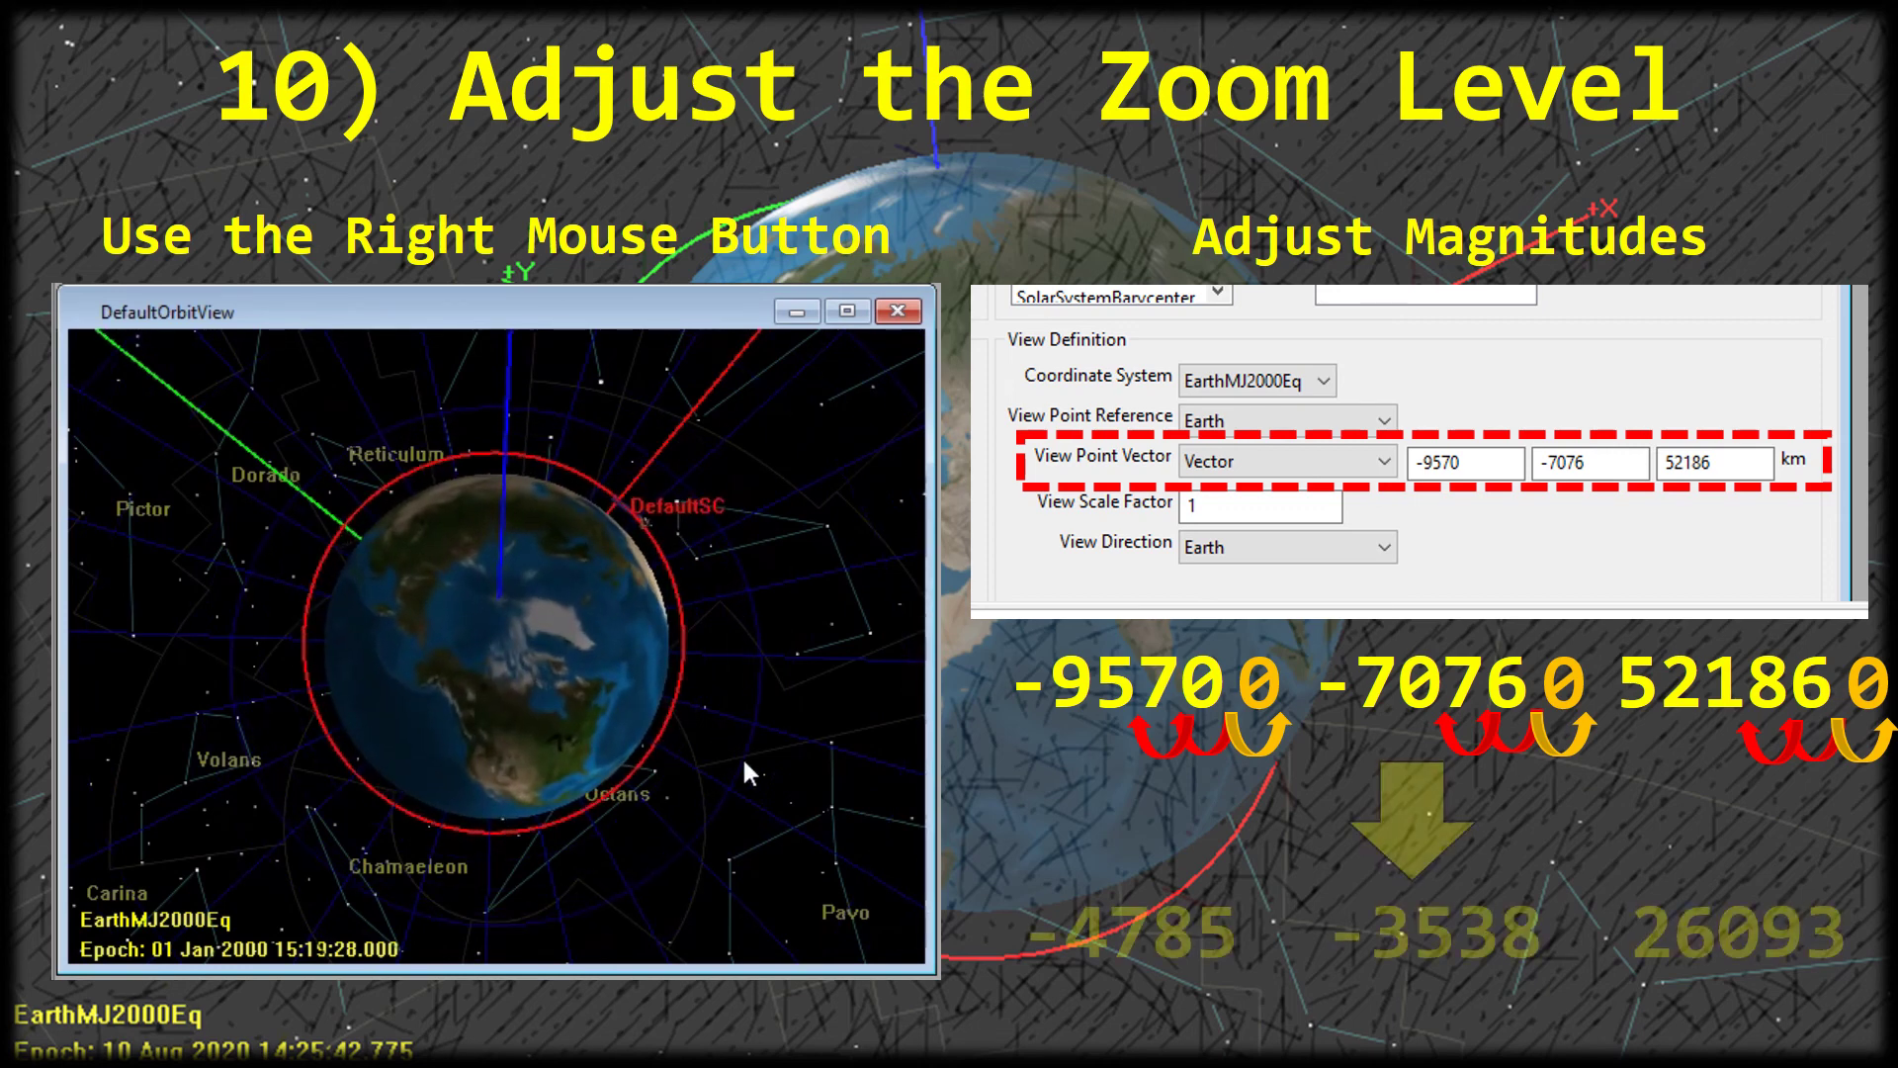
# Step: Zoom in strongly on Earth, then out until the orbit ring and X, Y, Z axes show
pyautogui.moveTo(466, 606); pyautogui.dragTo(807, 787, button='right')
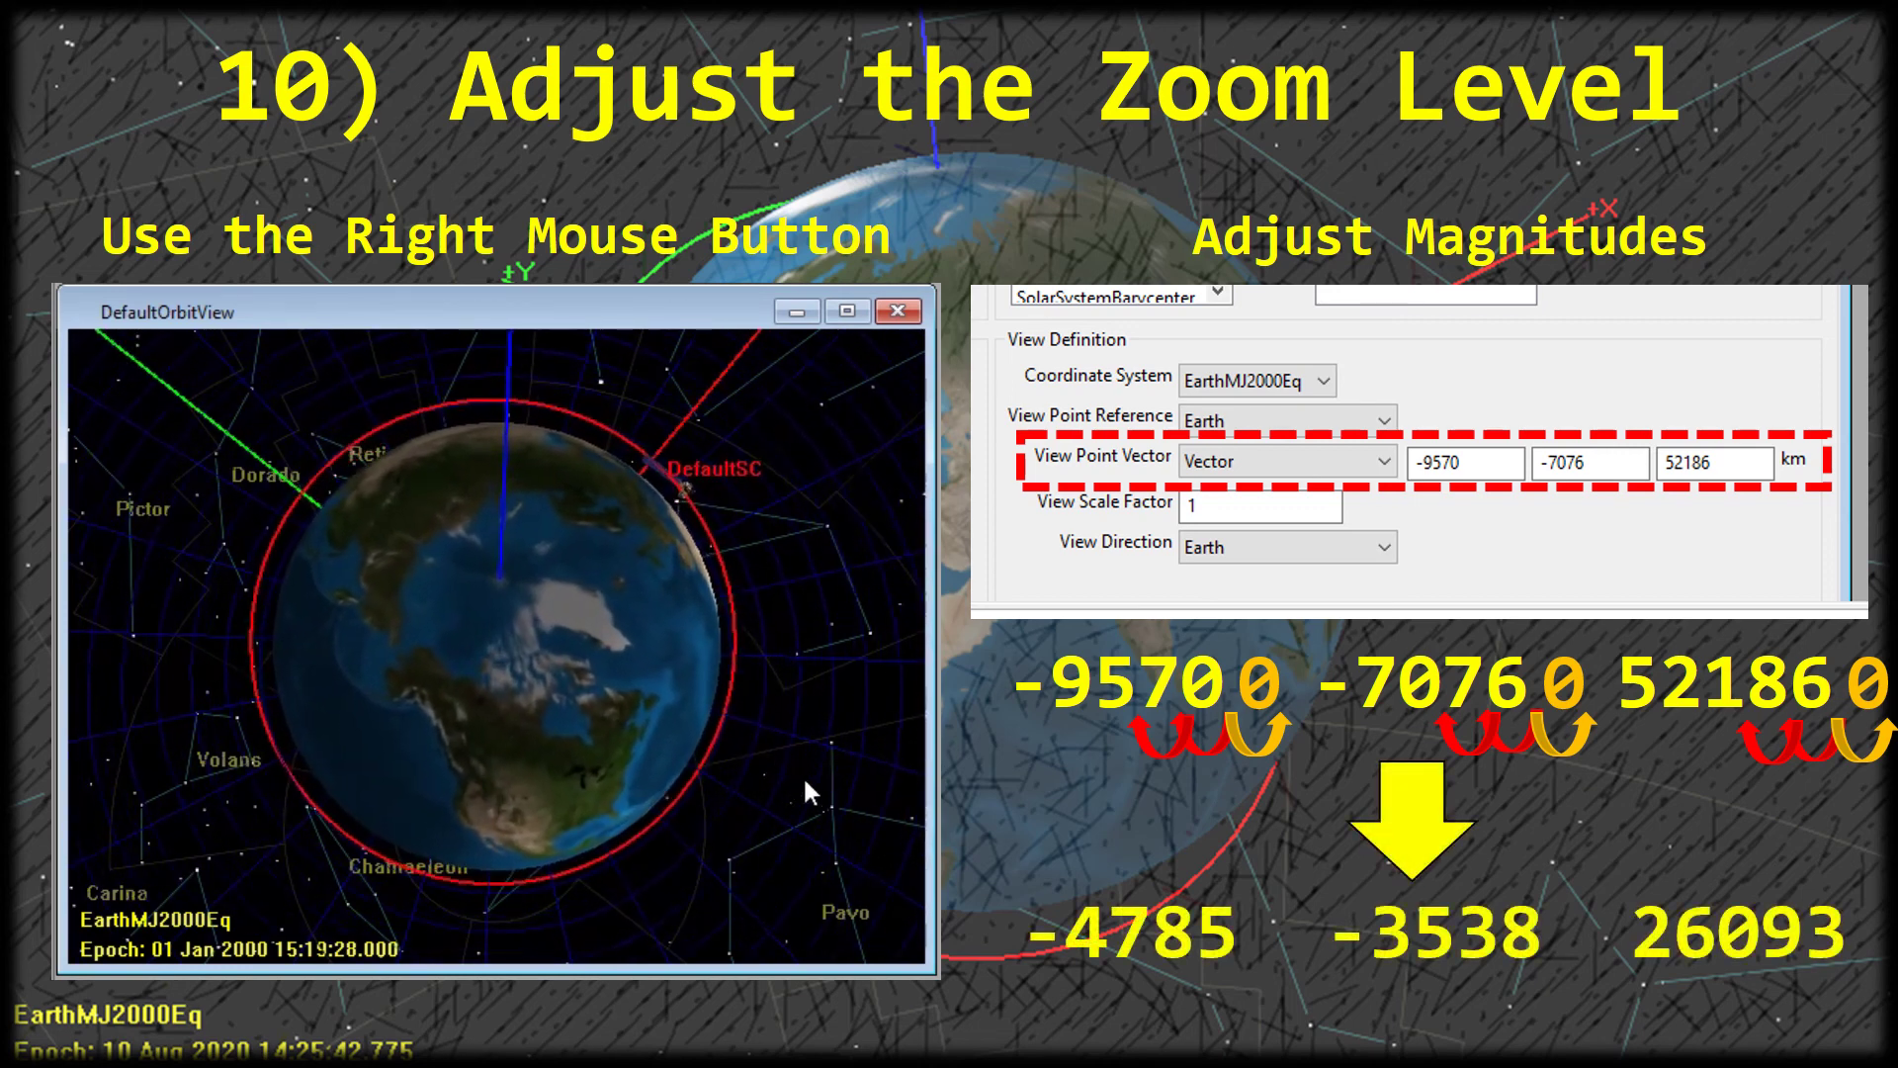
pyautogui.moveTo(496, 632); pyautogui.dragTo(634, 767, button='right')
pyautogui.moveTo(382, 525); pyautogui.dragTo(743, 727, button='right')
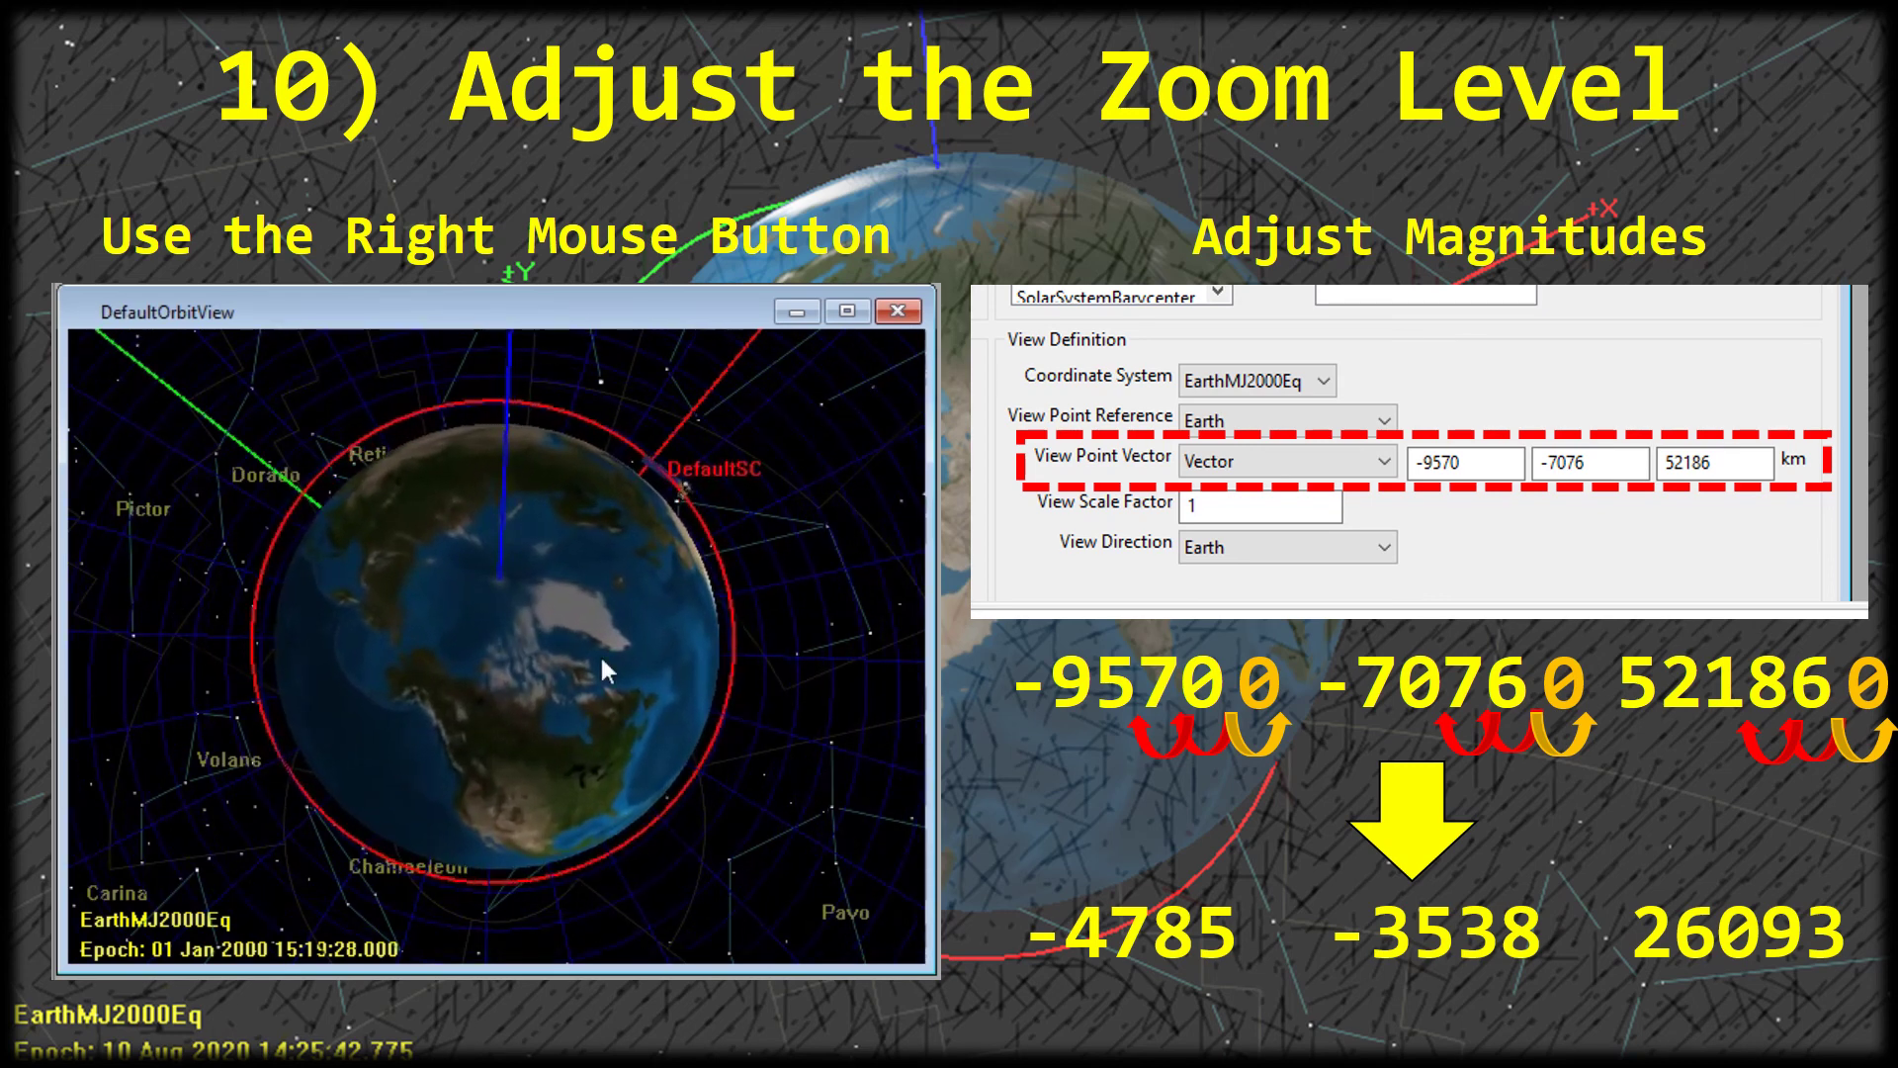
pyautogui.moveTo(354, 437); pyautogui.dragTo(788, 775, button='right')
pyautogui.moveTo(831, 853); pyautogui.dragTo(344, 500, button='right')
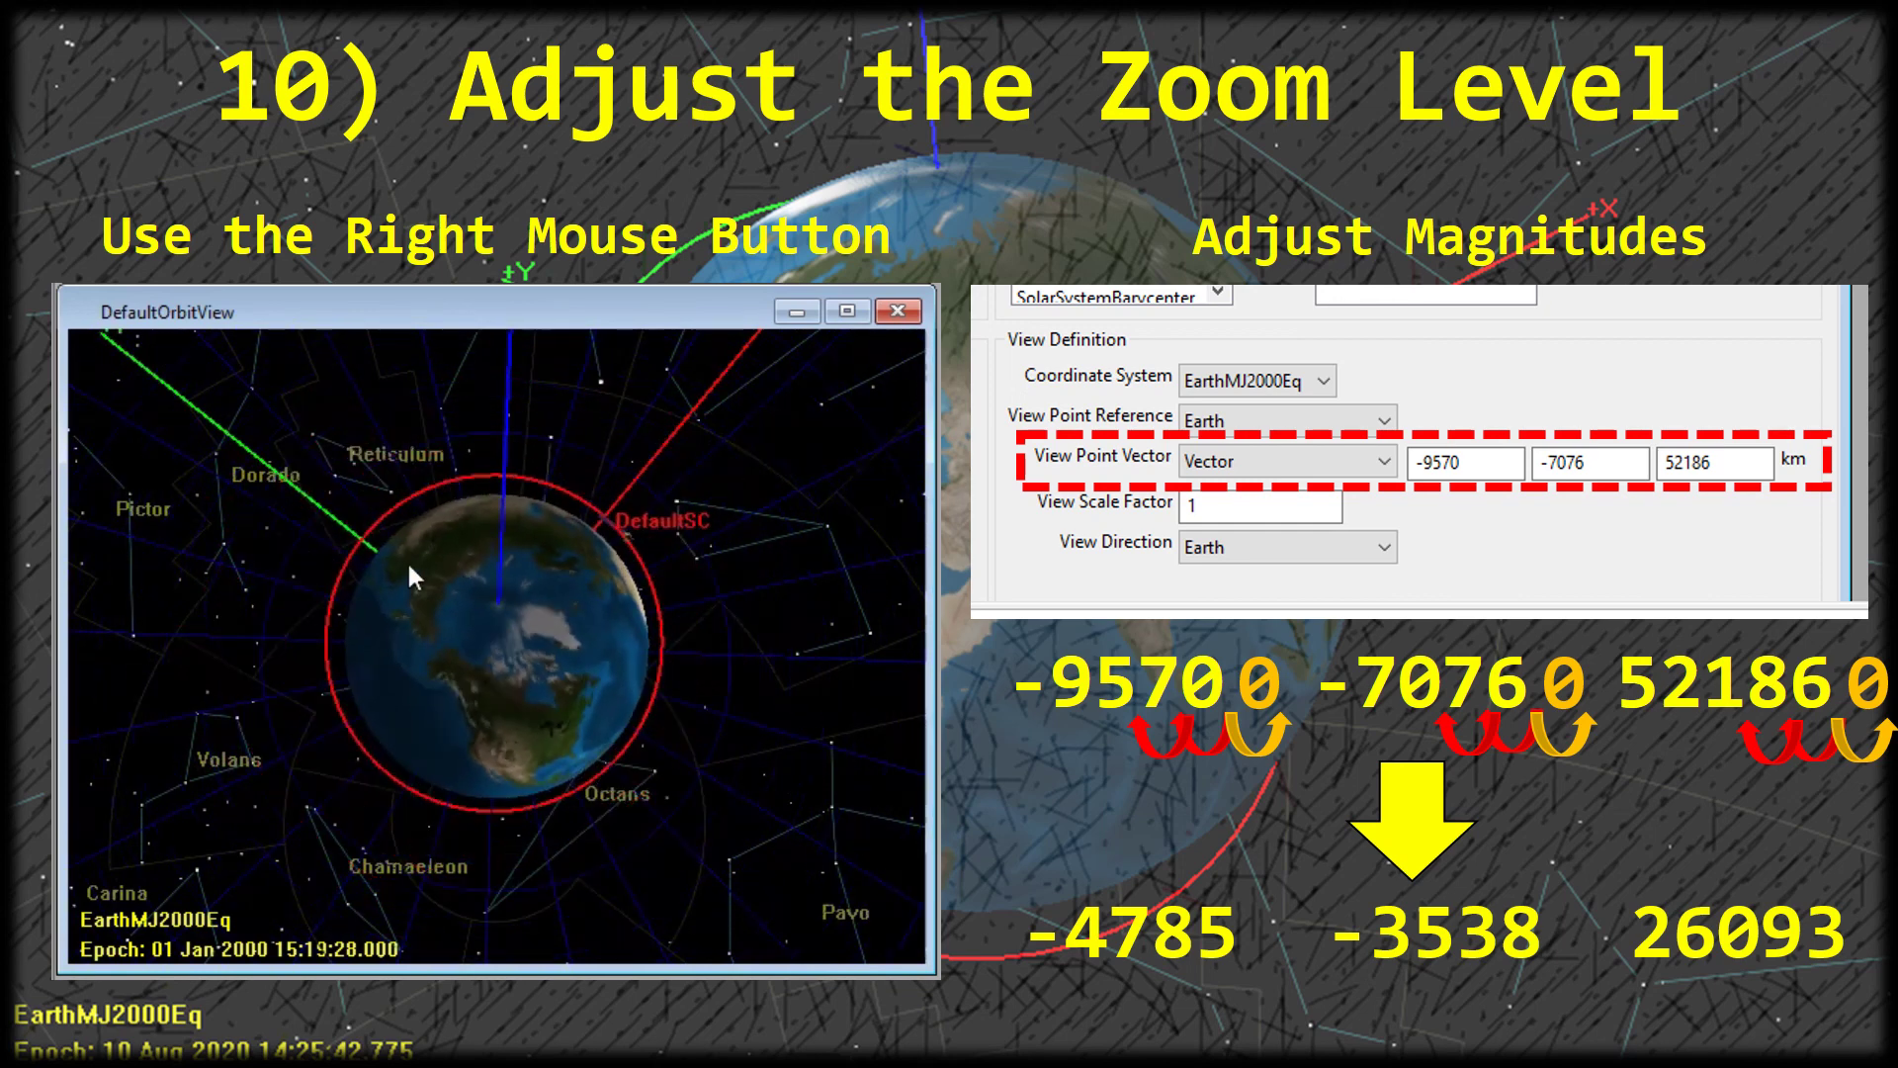
pyautogui.moveTo(777, 817); pyautogui.dragTo(465, 631, button='right')
pyautogui.moveTo(708, 720); pyautogui.dragTo(367, 588, button='right')
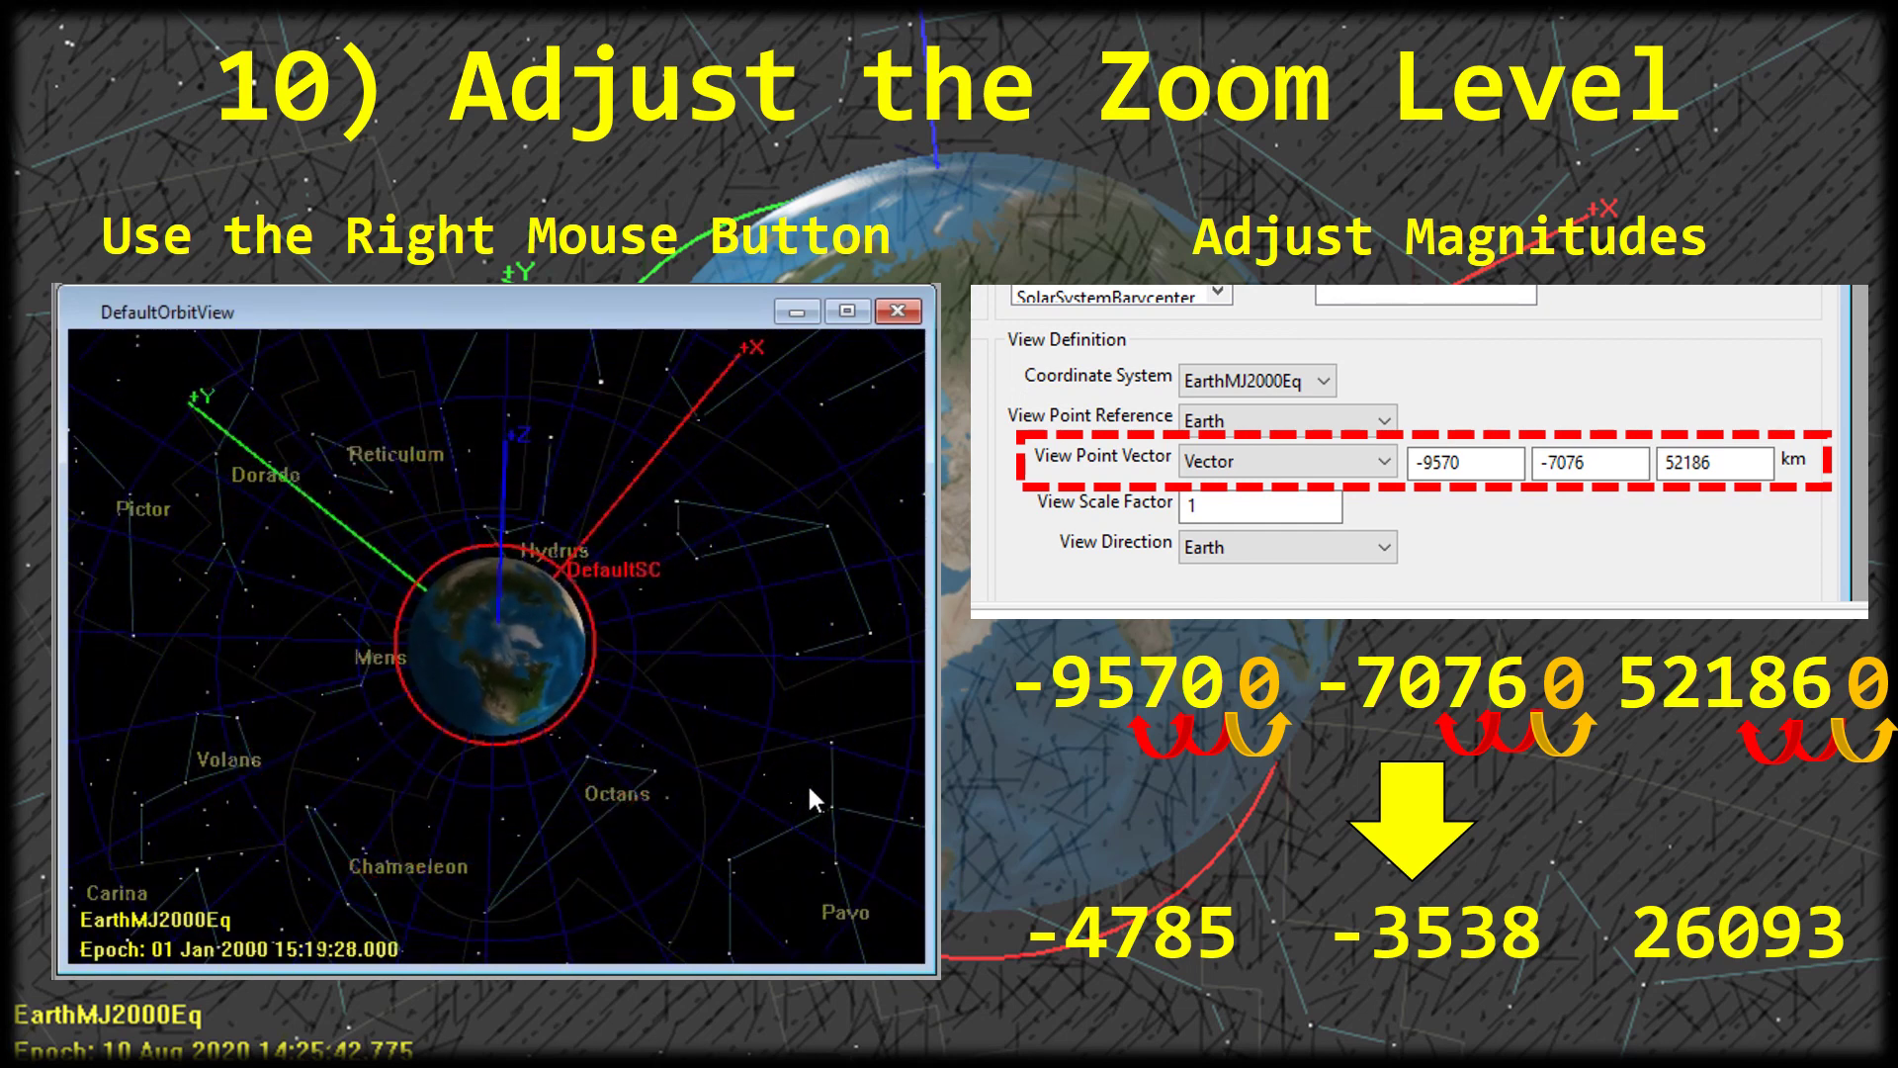
pyautogui.moveTo(812, 799); pyautogui.dragTo(440, 664, button='right')
pyautogui.moveTo(669, 776); pyautogui.dragTo(381, 657, button='right')
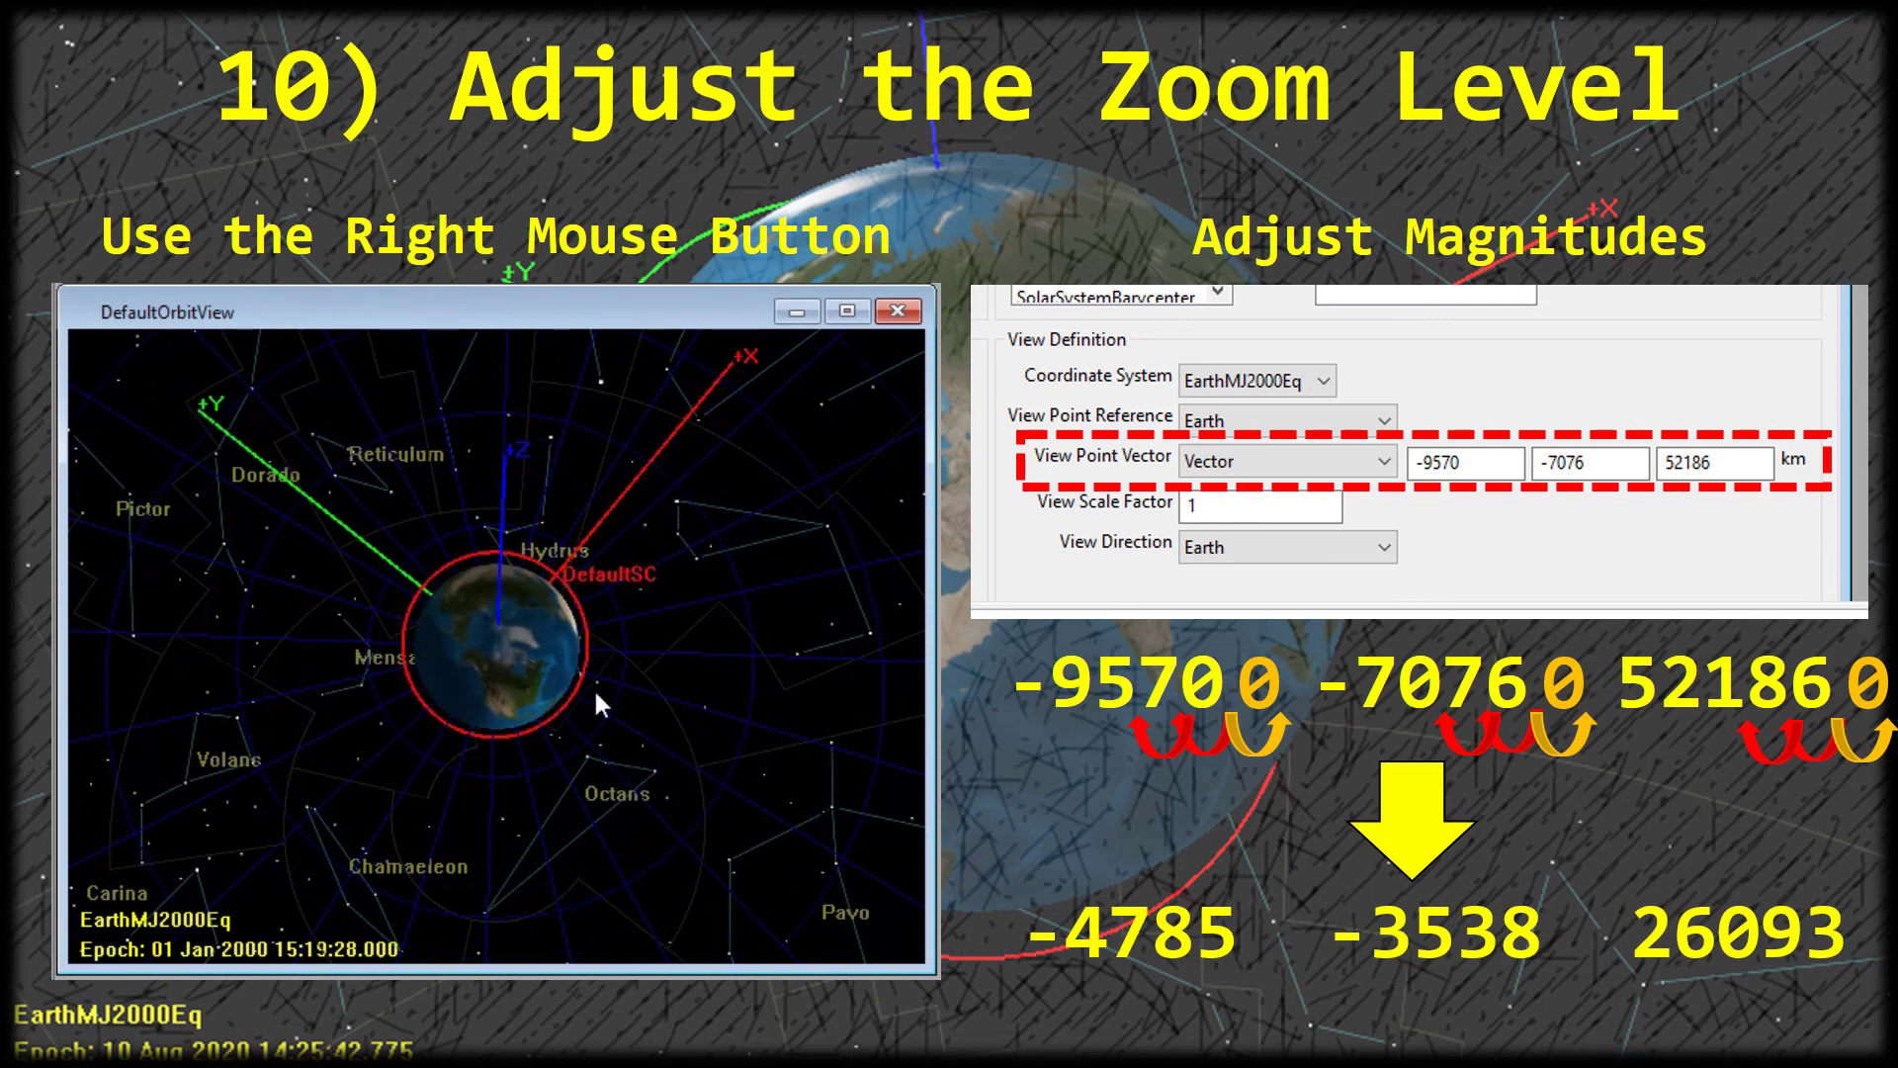